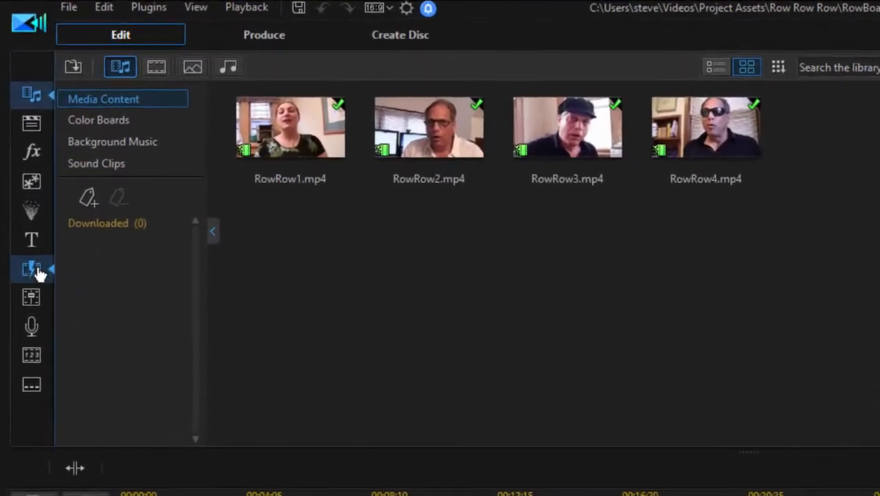
# Look at the General transitions in the library and return to the media content.
pyautogui.click(21, 160)
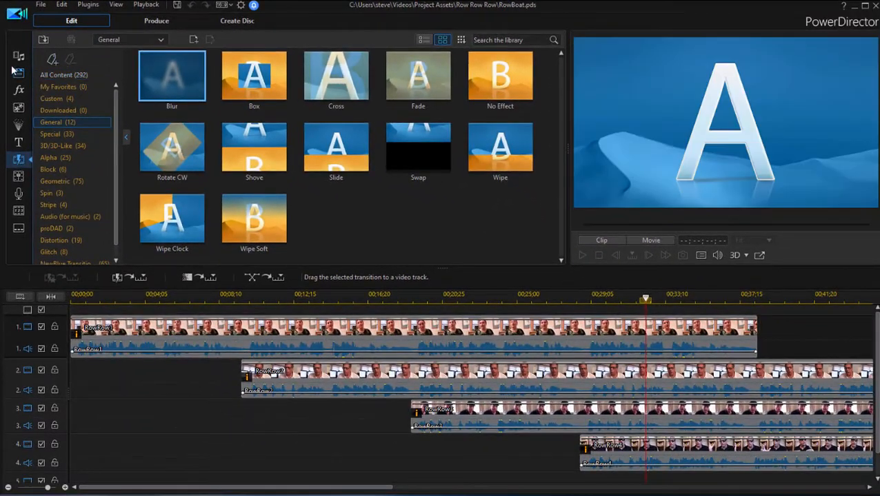
pyautogui.click(18, 58)
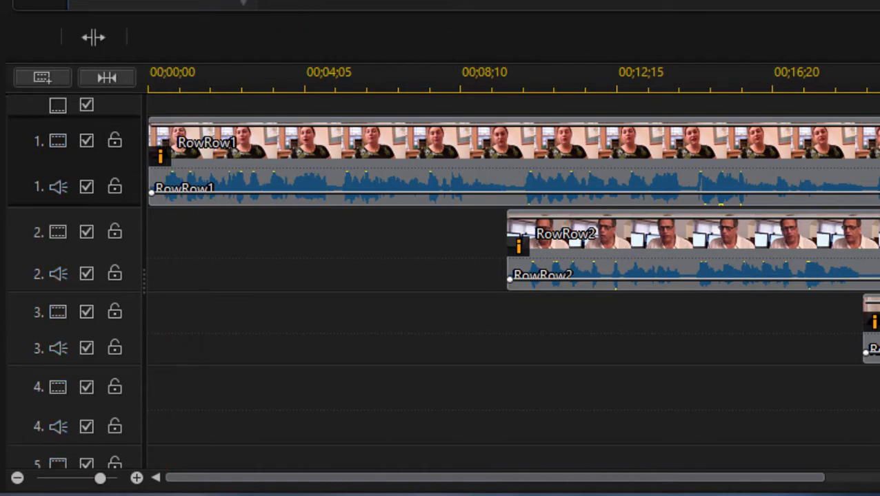
# Zoom in on the start of the RowRow1 clip and place the playhead at 00;00;00;15, where its audio begins.
pyautogui.moveTo(793, 89)
pyautogui.mouseDown()
pyautogui.moveTo(348, 40)
pyautogui.moveTo(189, 48)
pyautogui.moveTo(154, 60)
pyautogui.moveTo(224, 84)
pyautogui.moveTo(304, 79)
pyautogui.moveTo(276, 80)
pyautogui.mouseUp()
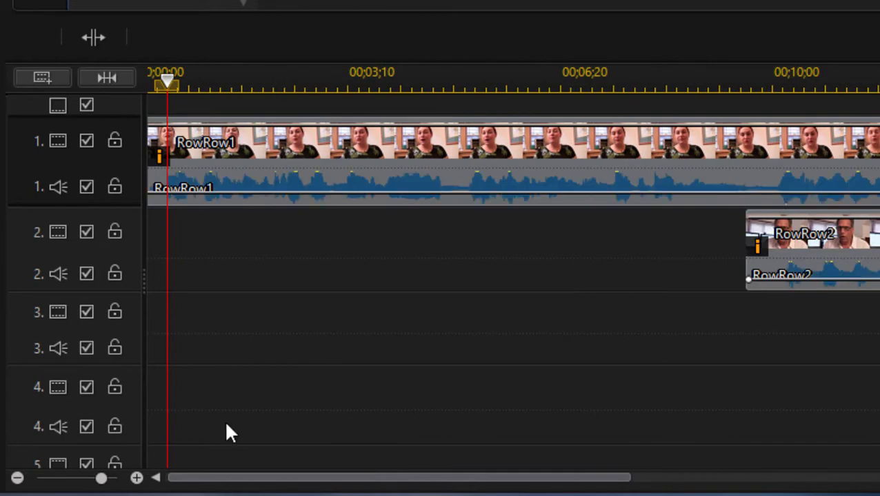
pyautogui.click(137, 478)
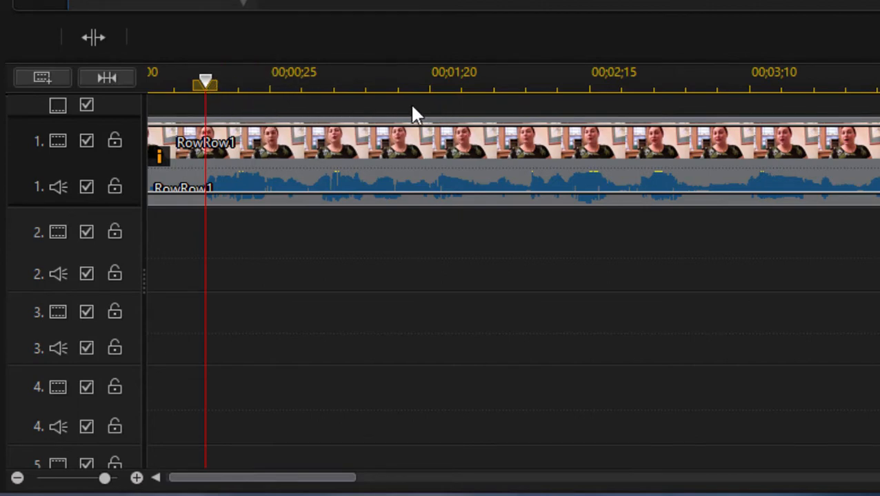
pyautogui.rightClick(373, 224)
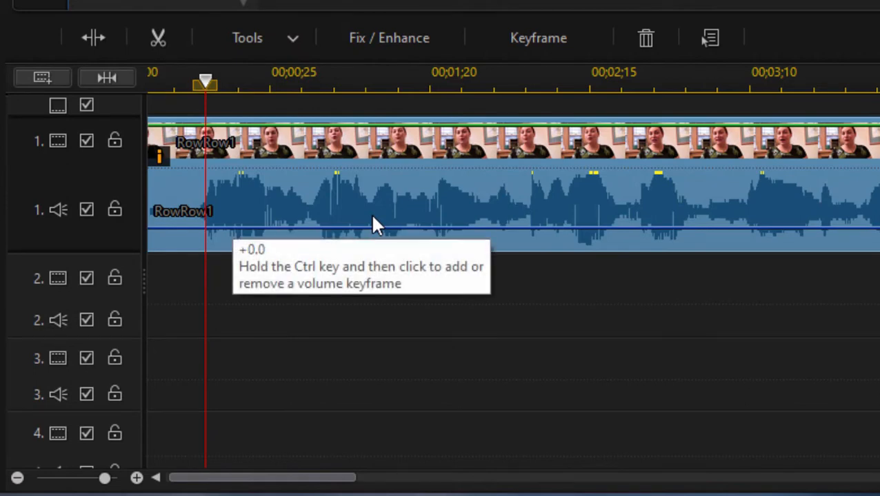
pyautogui.moveTo(104, 252); pyautogui.dragTo(103, 211)
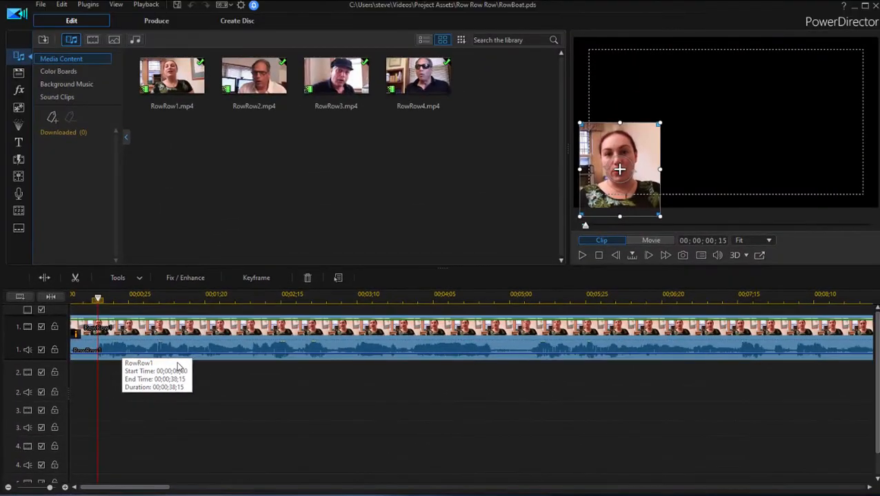
# Open RowRow1 in PiP Designer and add position, scale and opacity keyframes at 00;00;00;15.
pyautogui.press('F2')
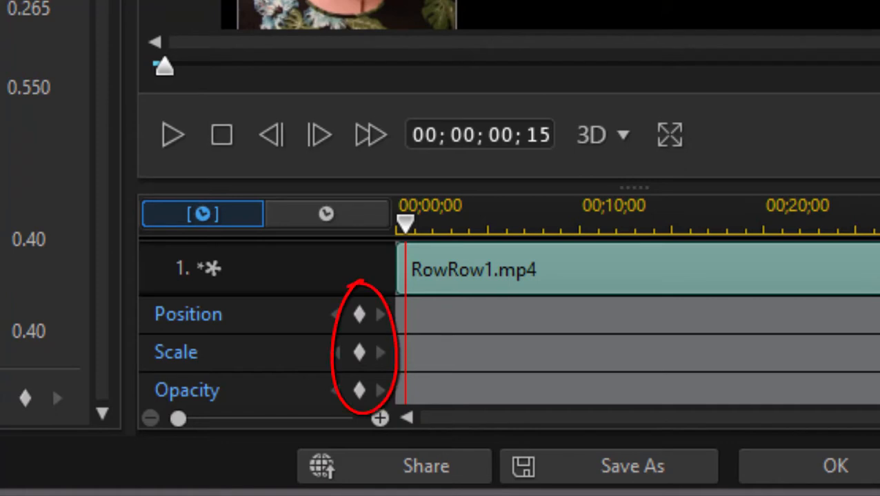
pyautogui.click(359, 315)
pyautogui.click(359, 353)
pyautogui.click(359, 390)
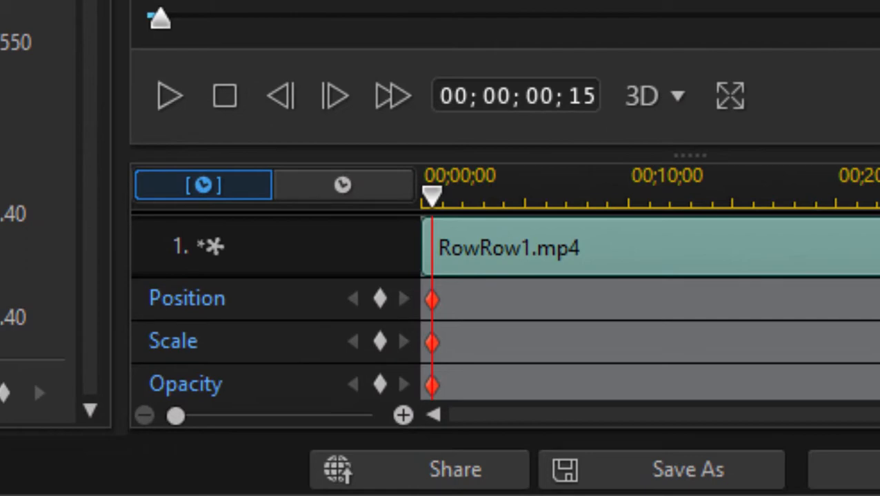
# Set RowRow1's scale width to 0 at the clip's first frame, keeping the aspect ratio maintained.
pyautogui.press('Home')
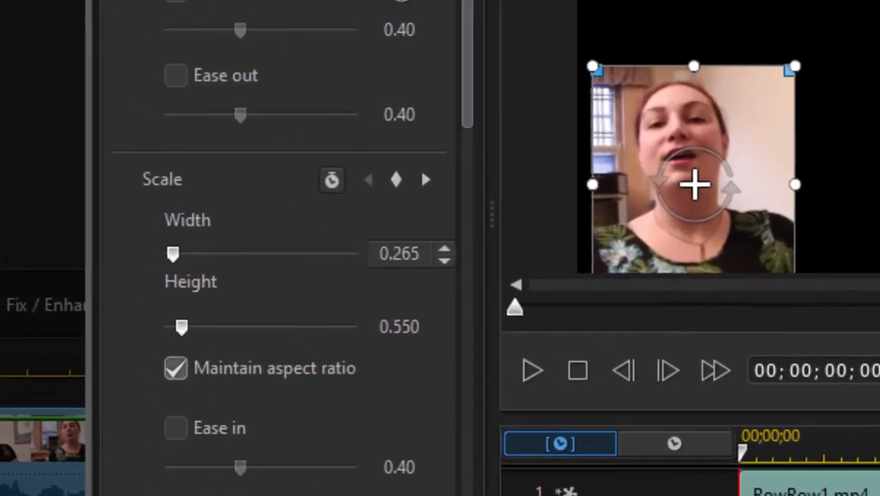
pyautogui.moveTo(225, 193); pyautogui.dragTo(197, 193)
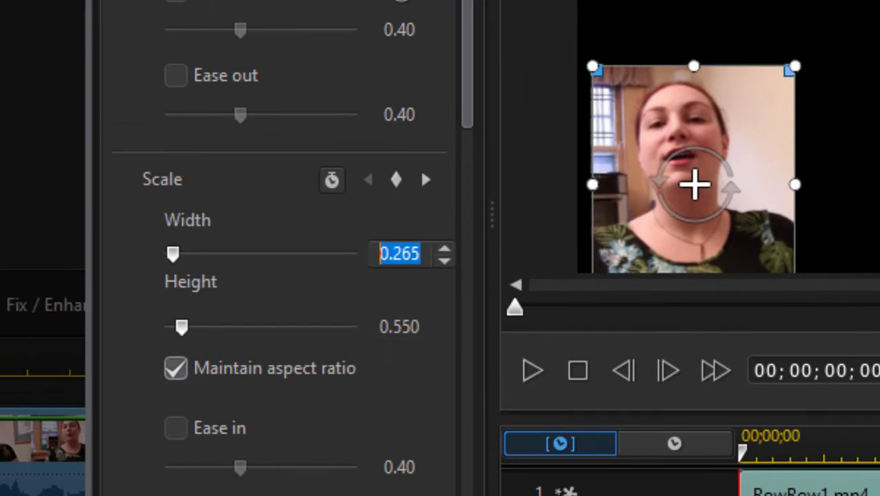
pyautogui.write('0')
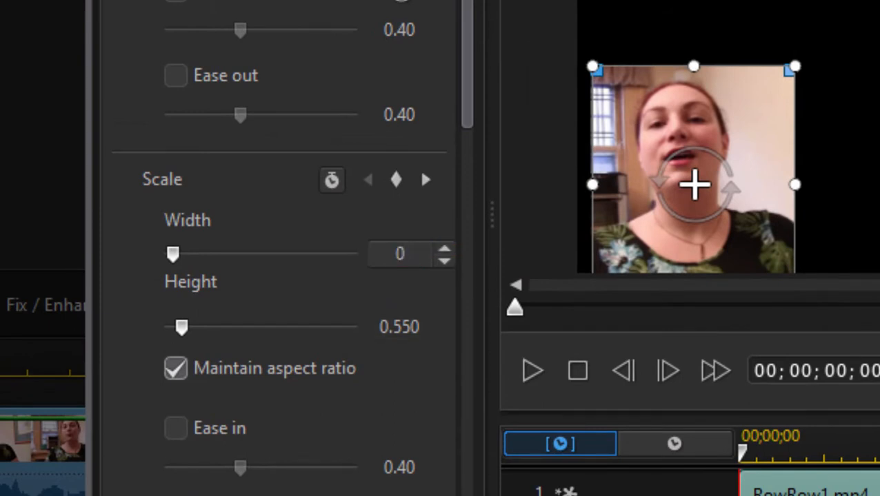
pyautogui.press('Return')
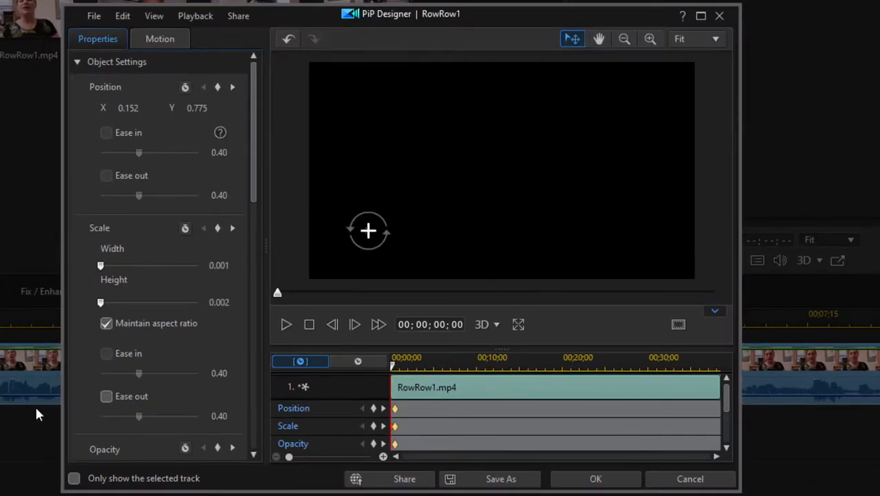
# Play the beginning of RowRow1 to check the grow-in animation.
pyautogui.press('.')
pyautogui.press(',')
pyautogui.press('space')
pyautogui.press('space')
pyautogui.press('space')
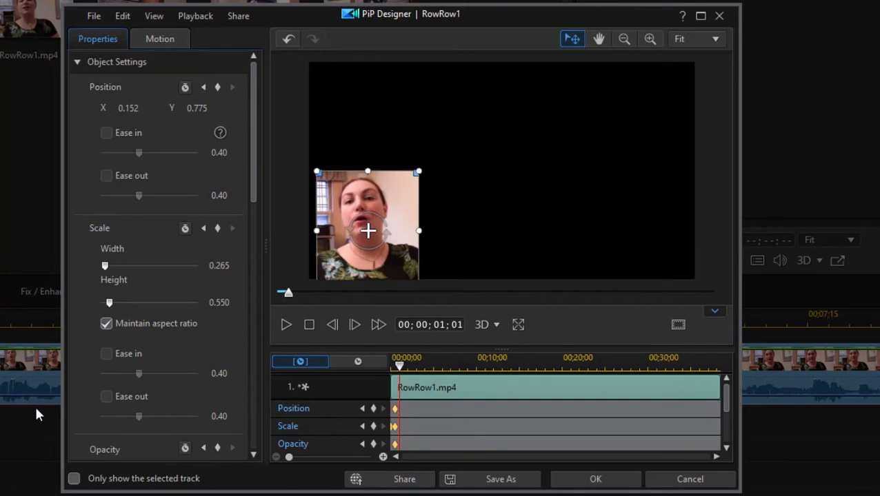
# Step back through the frames and jump between scale keyframes to the first frame of RowRow1.
pyautogui.press(',')
pyautogui.press(',')
pyautogui.press(',')
pyautogui.press(',')
pyautogui.press(',')
pyautogui.press(',')
pyautogui.press(',')
pyautogui.press(',')
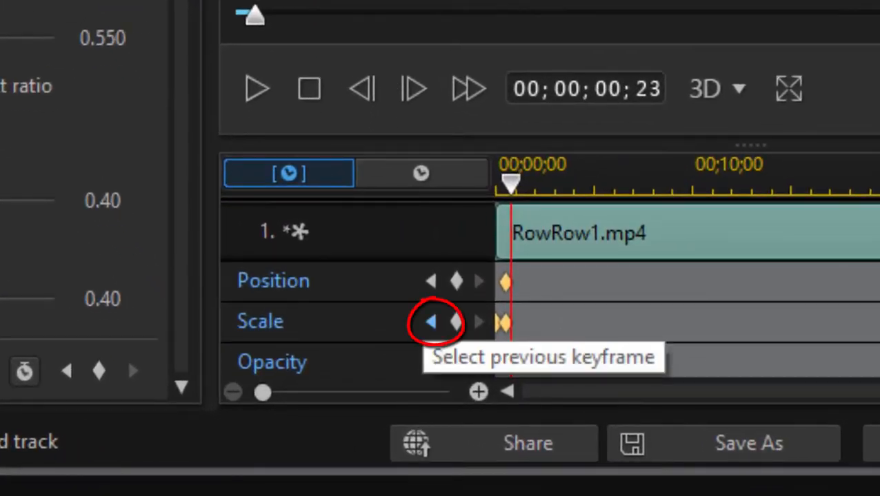
pyautogui.click(430, 322)
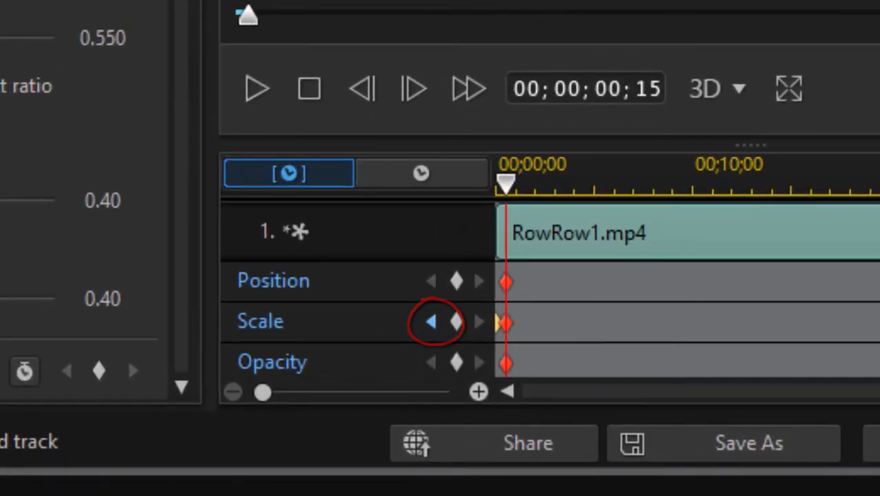
pyautogui.click(431, 321)
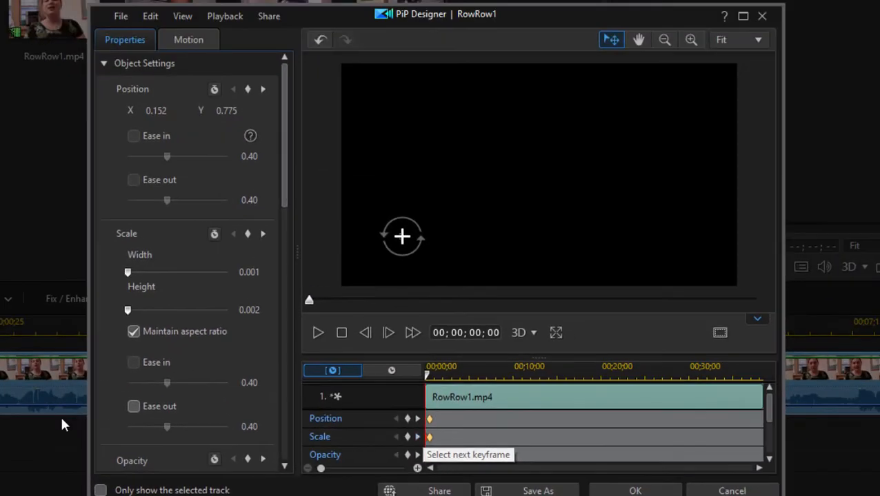
# Try starting scale widths of 1.000 and about 0.683, with the clip's start position moved to X 0.445, Y 0.721.
pyautogui.moveTo(259, 272); pyautogui.dragTo(239, 273)
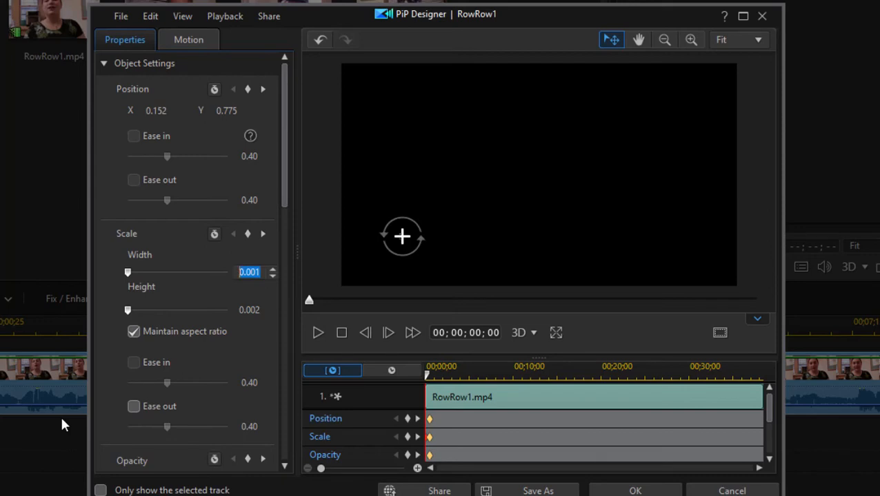
pyautogui.write('1')
pyautogui.press('Return')
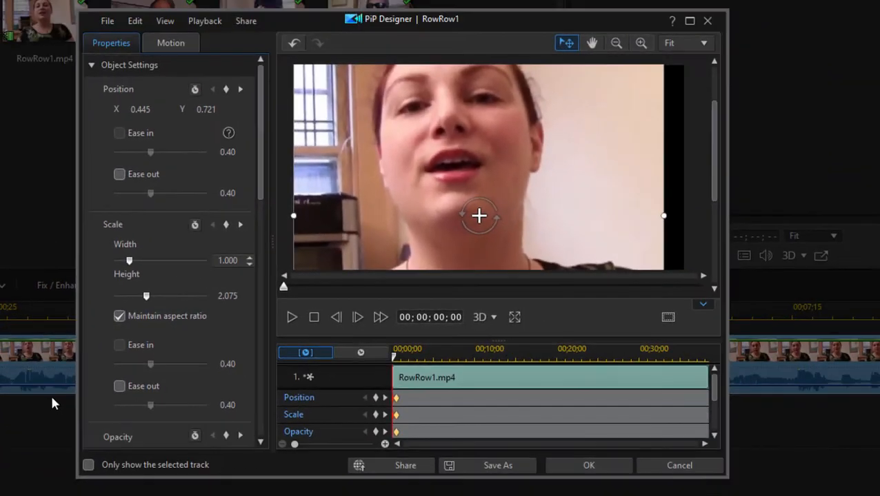
pyautogui.moveTo(129, 260); pyautogui.dragTo(124, 260)
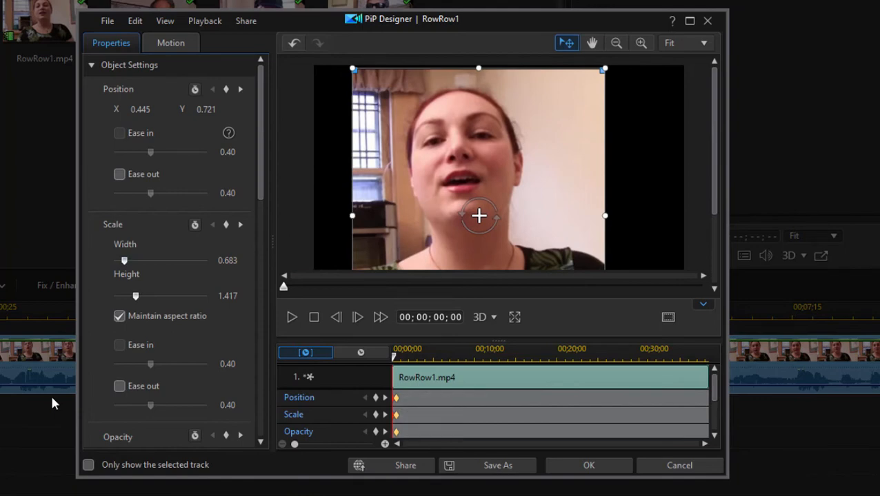
# Set the scale width at the first frame back to 0 with the clip at its new start position.
pyautogui.moveTo(393, 357)
pyautogui.mouseDown()
pyautogui.moveTo(406, 357)
pyautogui.moveTo(393, 356)
pyautogui.mouseUp()
pyautogui.click(228, 260)
pyautogui.write('0')
pyautogui.press('Return')
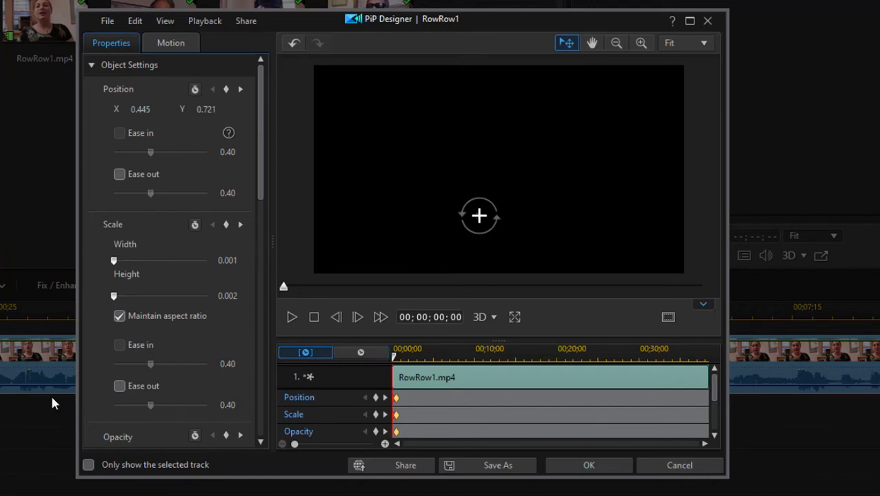
# Play the opening frames to check RowRow1 growing and moving from its new start position.
pyautogui.press('space')
pyautogui.press('space')
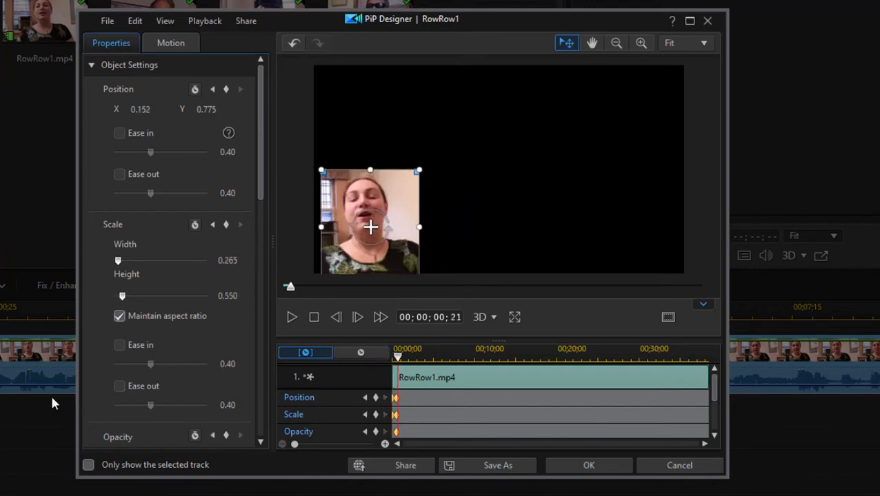
pyautogui.press('.')
pyautogui.press('.')
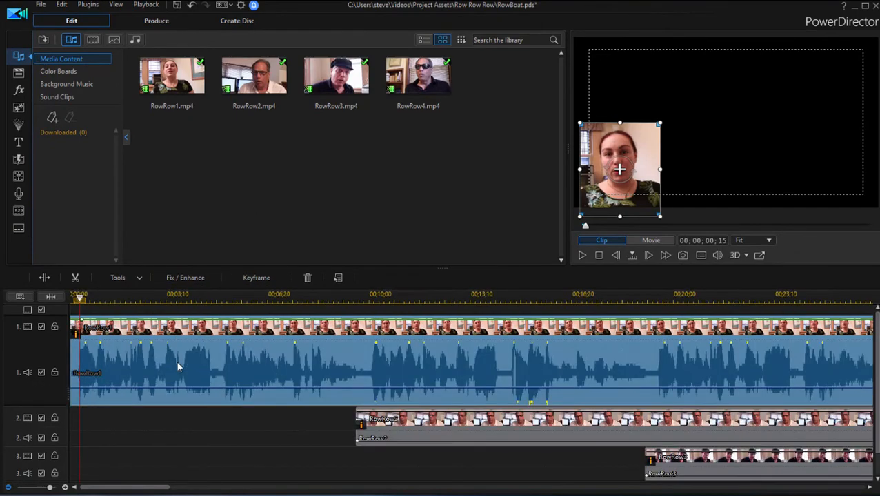
# Move the timeline playhead to 00;00;38;00, near the end of the RowRow1 clip.
pyautogui.scroll(-3, 178, 367)
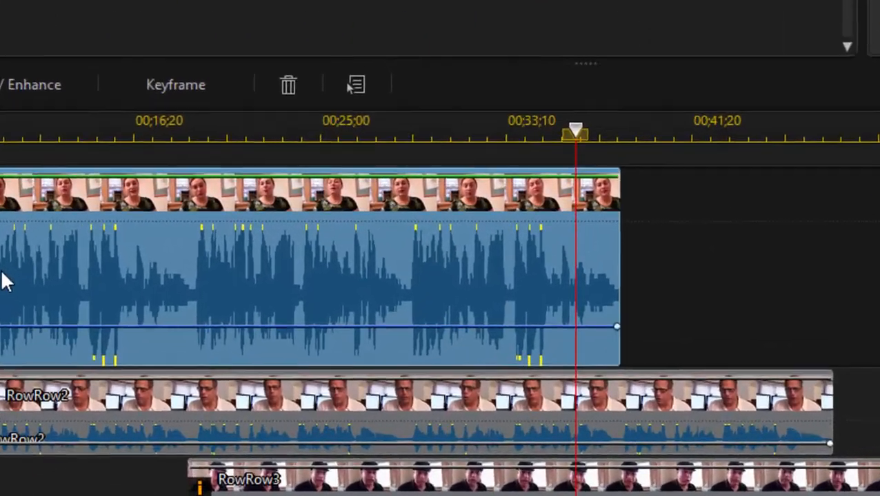
pyautogui.moveTo(576, 129); pyautogui.dragTo(610, 129)
pyautogui.click(593, 275)
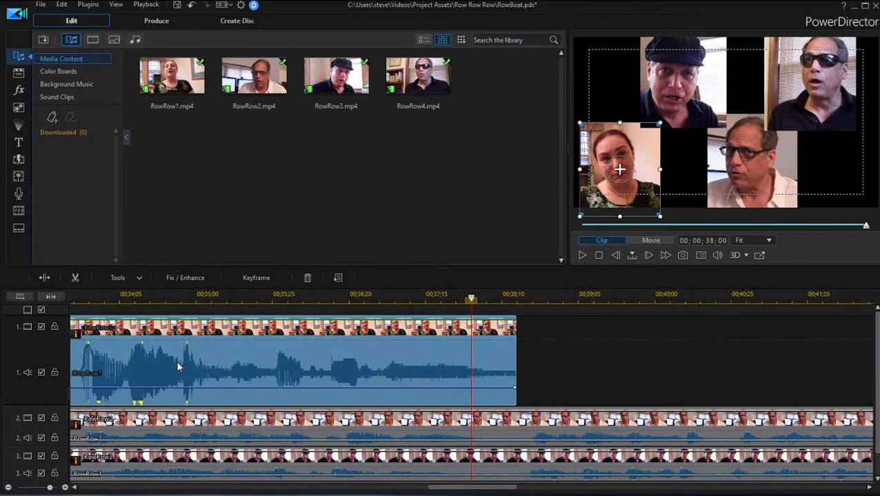
# Reopen RowRow1 in PiP Designer and add position, scale and opacity keyframes at 00;00;38;00.
pyautogui.doubleClick(178, 367)
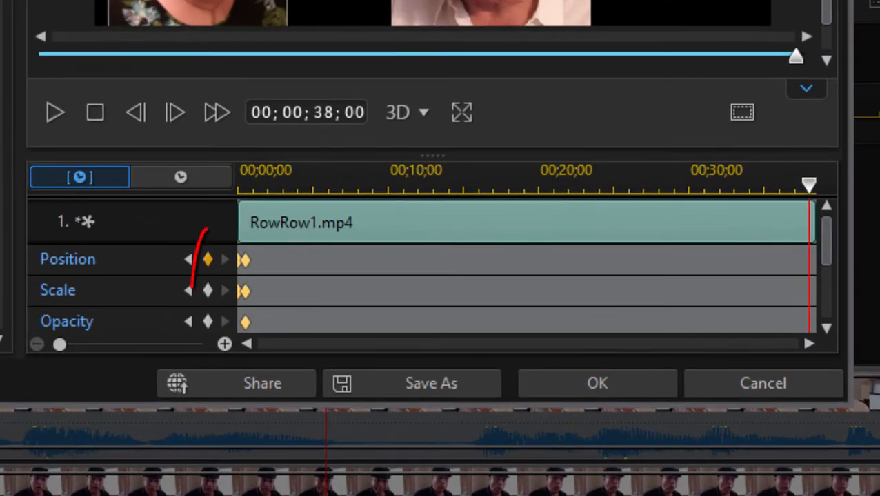
pyautogui.click(293, 301)
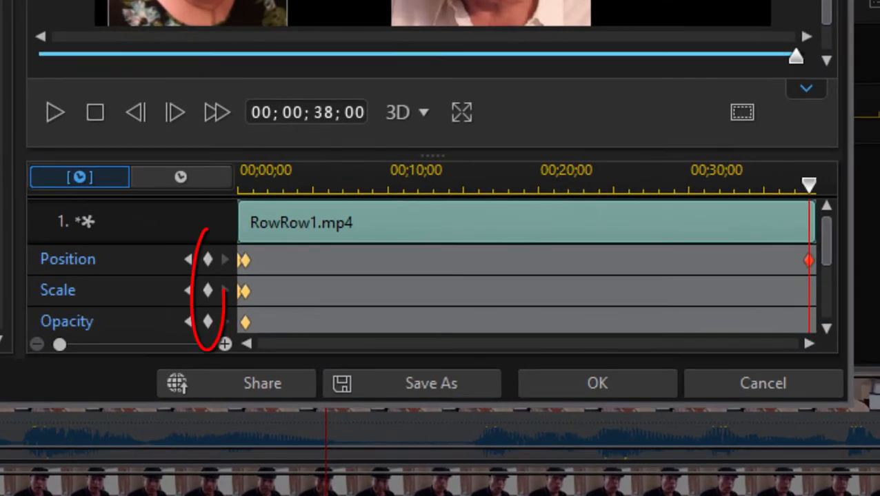
pyautogui.click(207, 290)
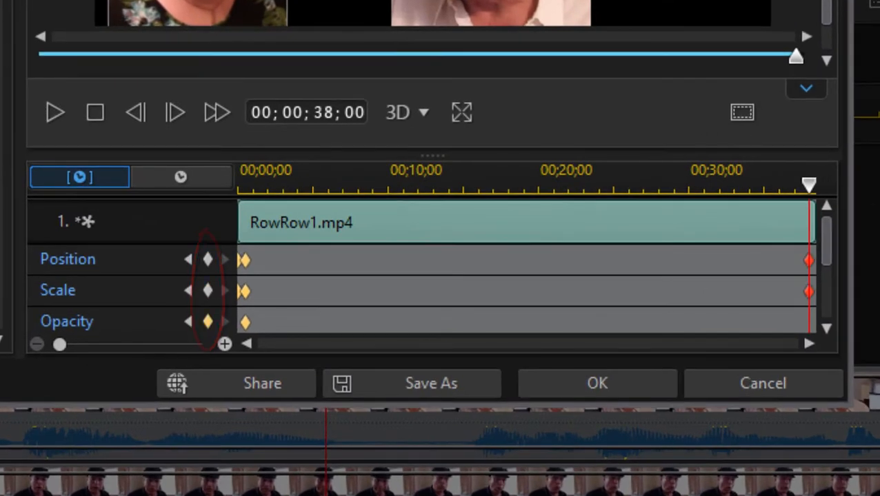
pyautogui.click(208, 321)
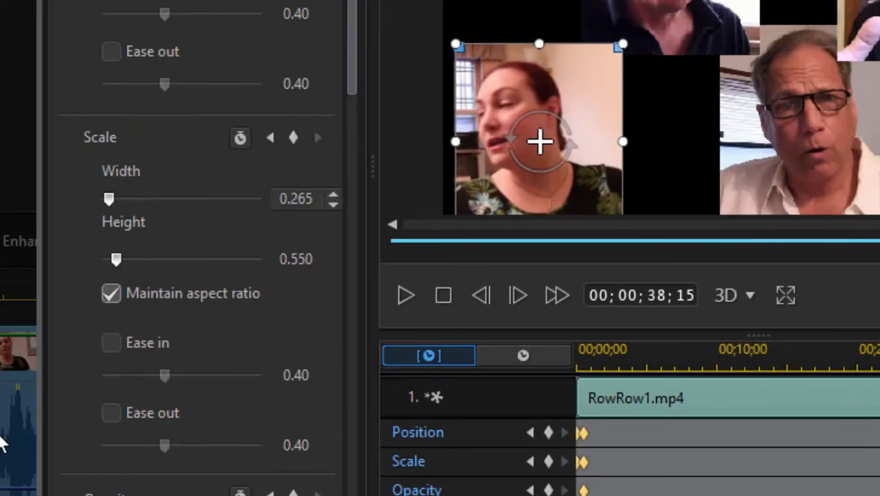
# Set RowRow1's scale width to 0 at its end, 00;00;38;15, and apply the PiP Designer changes.
pyautogui.click(306, 198)
pyautogui.moveTo(313, 198); pyautogui.dragTo(278, 198)
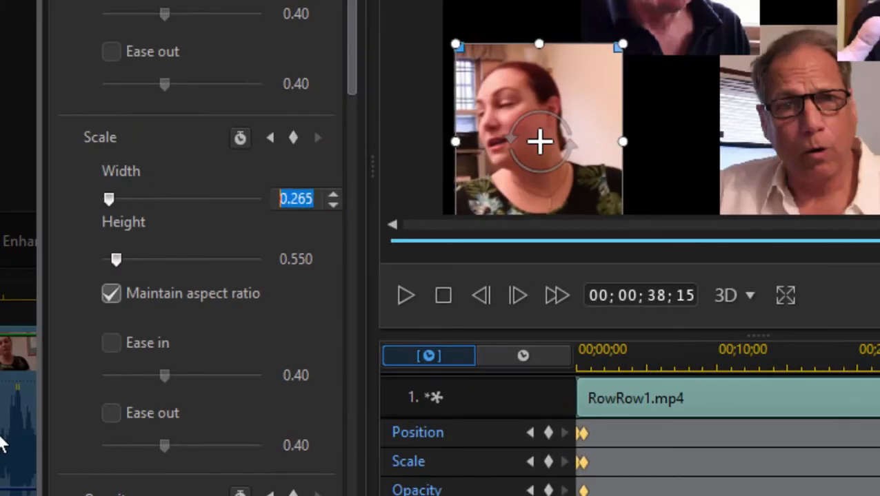
pyautogui.write('0')
pyautogui.press('Return')
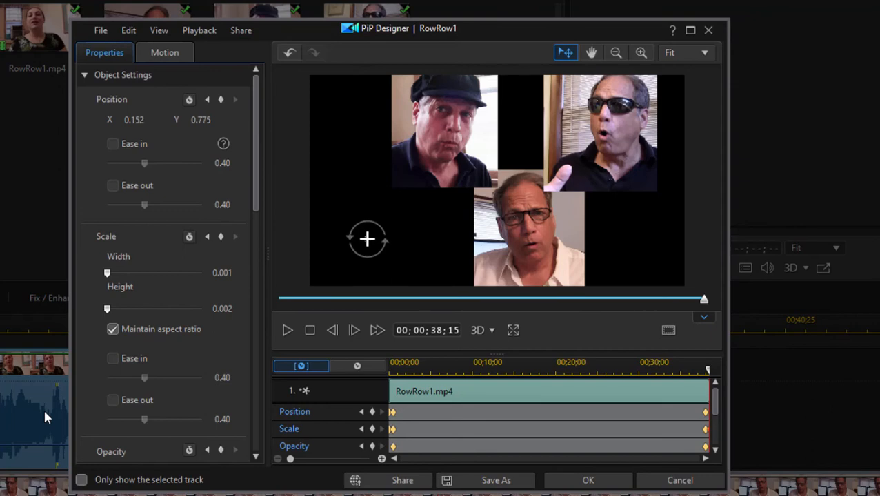
pyautogui.moveTo(703, 299)
pyautogui.mouseDown()
pyautogui.moveTo(692, 299)
pyautogui.moveTo(704, 299)
pyautogui.mouseUp()
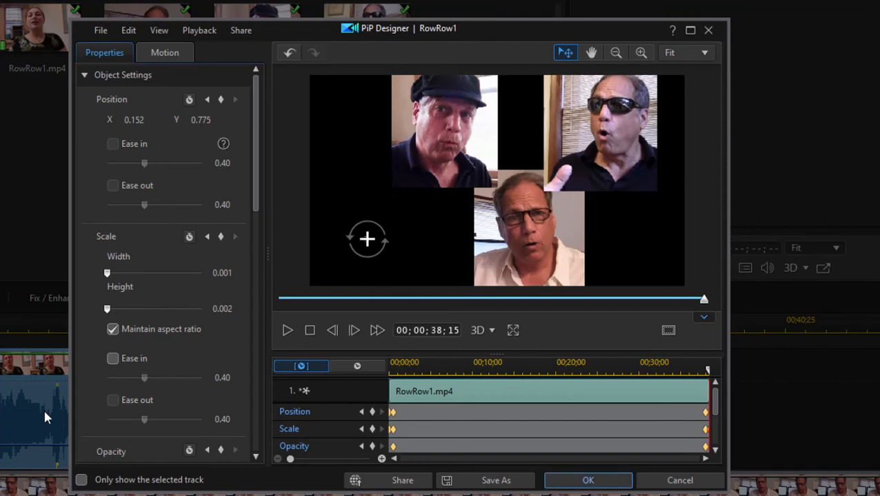
pyautogui.press('Return')
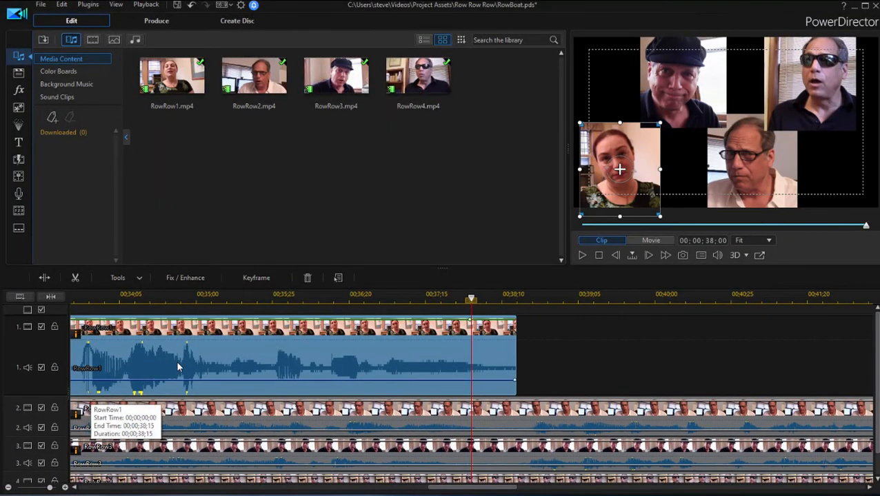
# Bring all four staggered RowRow clips into view on the timeline.
pyautogui.scroll(-5, 177, 367)
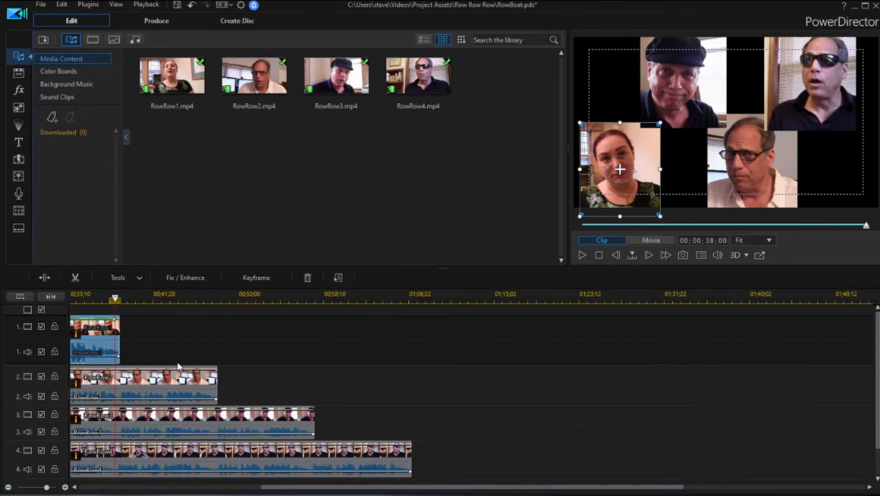
pyautogui.scroll(6, 177, 367)
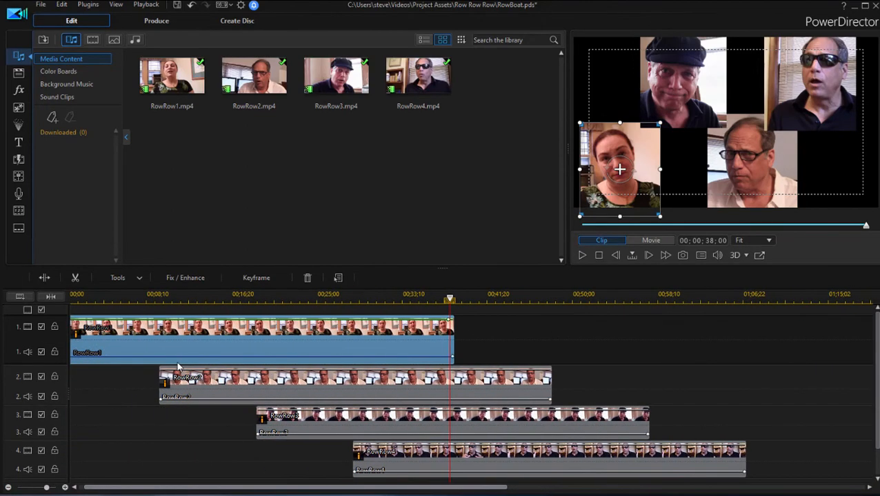